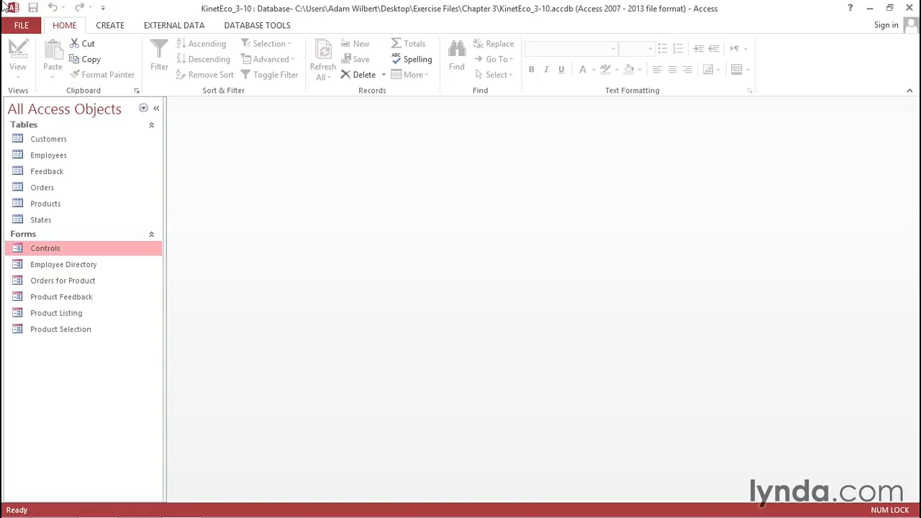
Create a blank form in Design view and set its record source to the Products table
{"action": "left_click", "coordinate": [101, 29]}
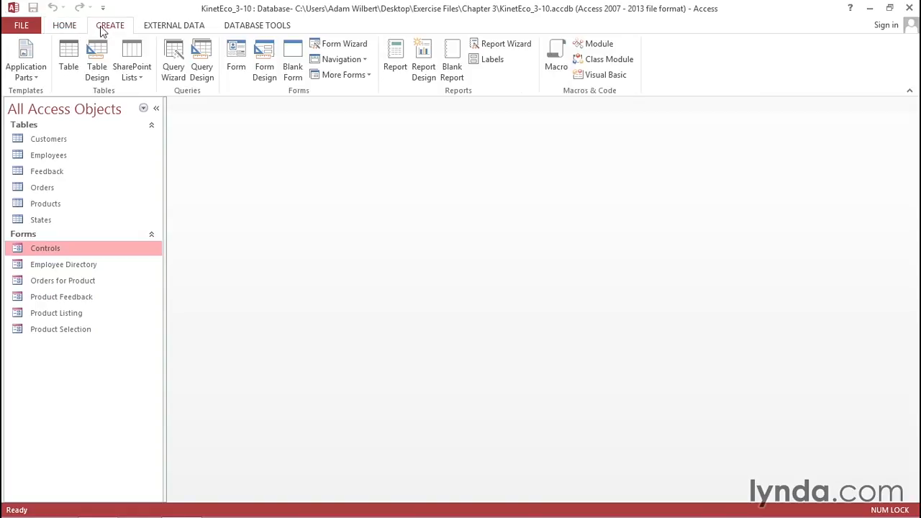
{"action": "left_click", "coordinate": [264, 73]}
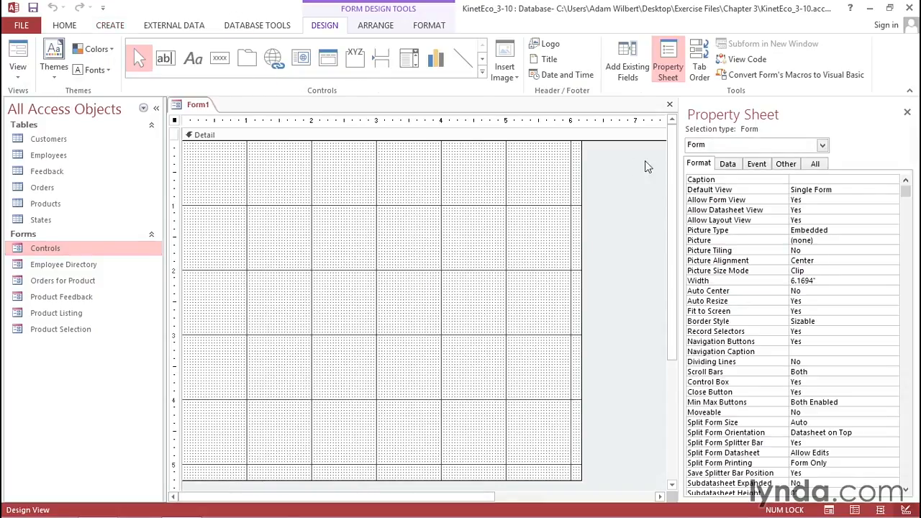
{"action": "left_click", "coordinate": [727, 164]}
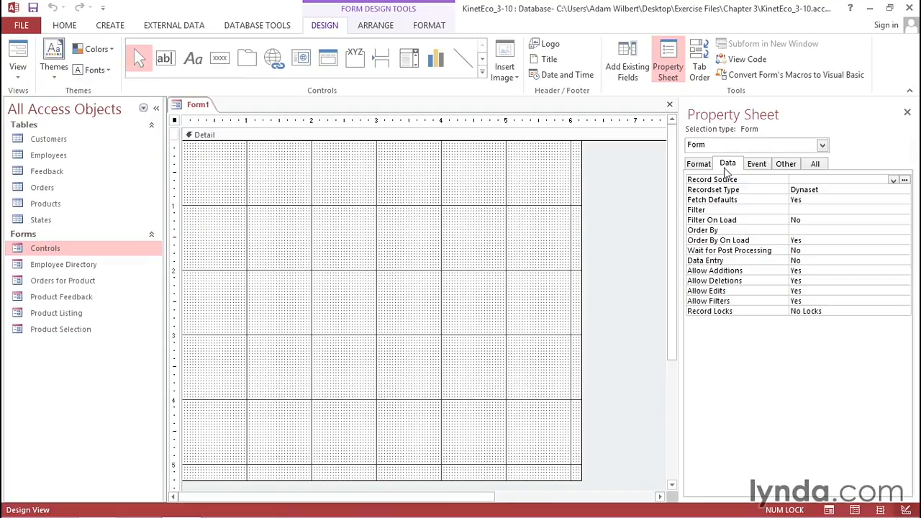
{"action": "left_click", "coordinate": [893, 180]}
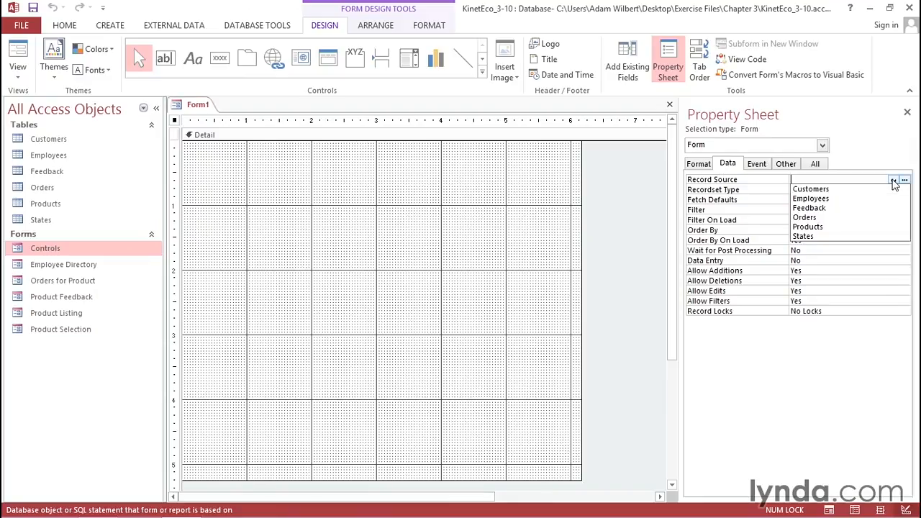
{"action": "left_click", "coordinate": [869, 227]}
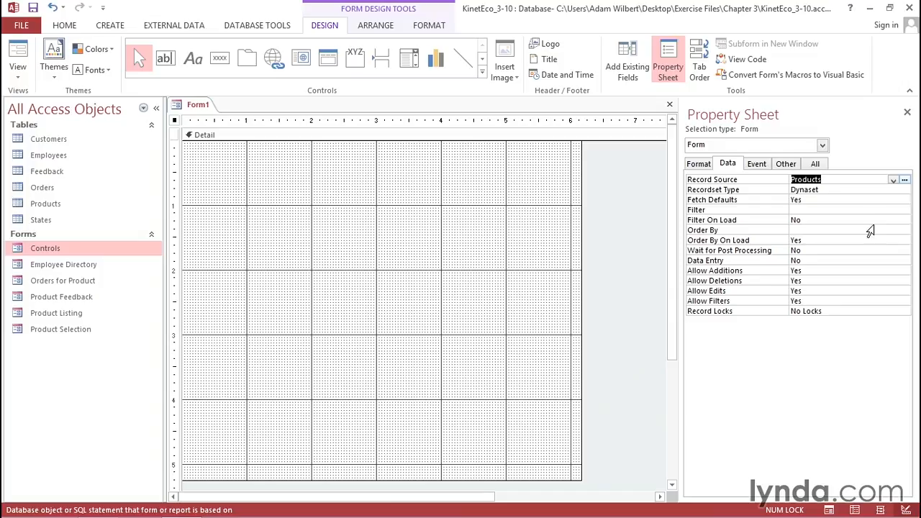
Add the ProductID and Name fields from the record source to the form's Detail section
{"action": "left_click", "coordinate": [629, 72]}
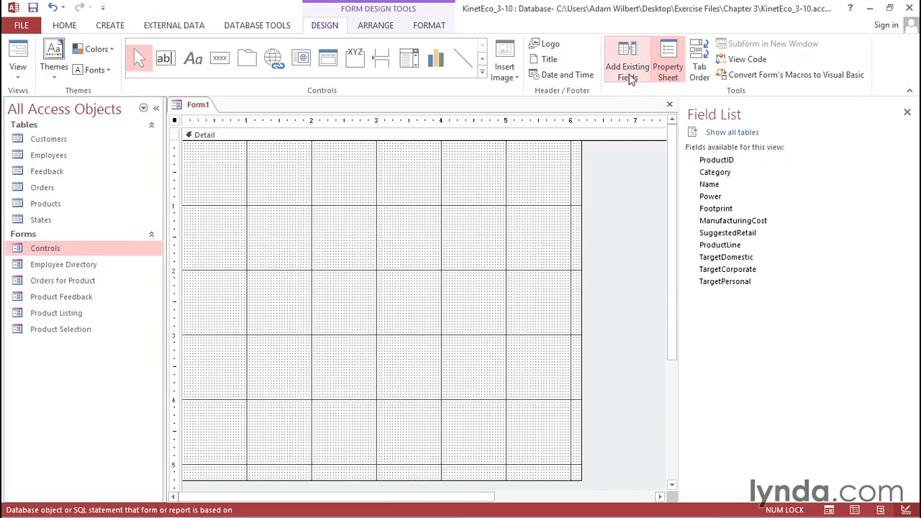
{"action": "left_click", "coordinate": [720, 161]}
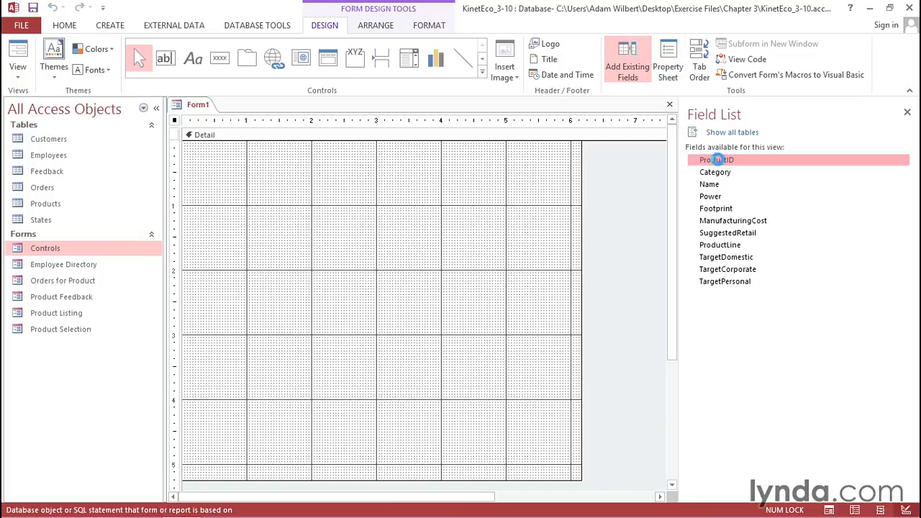
{"action": "double_click", "coordinate": [720, 161]}
{"action": "double_click", "coordinate": [720, 186]}
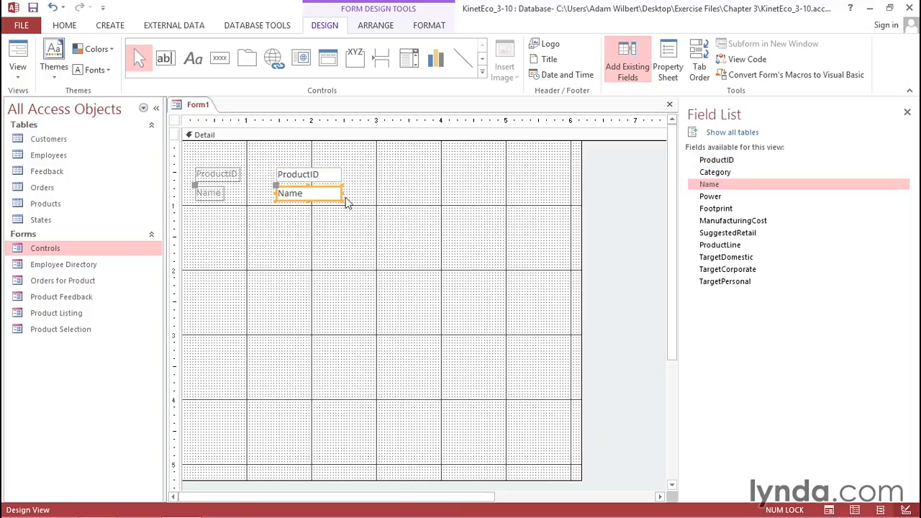
Widen the ProductID and Name text boxes together to about the 5-inch ruler mark and nudge them up near the Detail section's upper edge
{"action": "left_click_drag", "start_coordinate": [356, 218], "coordinate": [505, 179]}
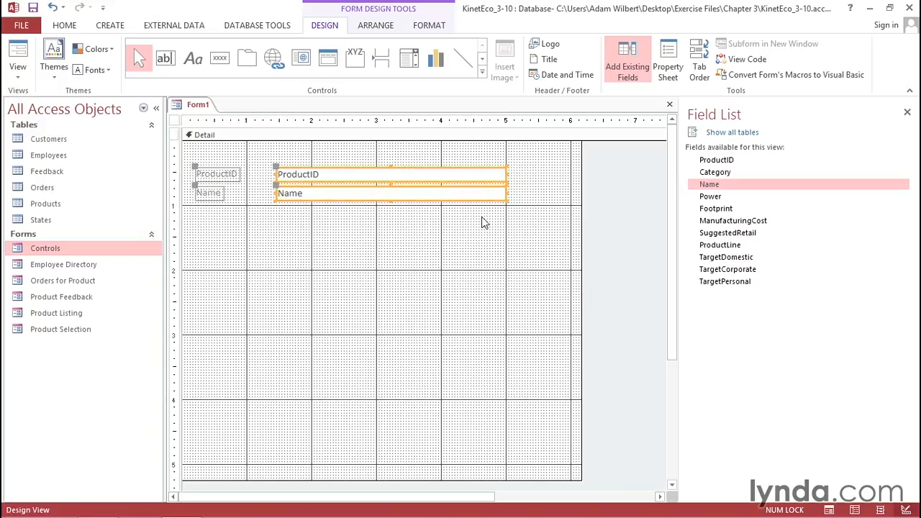
{"action": "key", "text": "Up"}
{"action": "key", "text": "Up"}
{"action": "key", "text": "Up"}
{"action": "key", "text": "Up"}
{"action": "key", "text": "Up"}
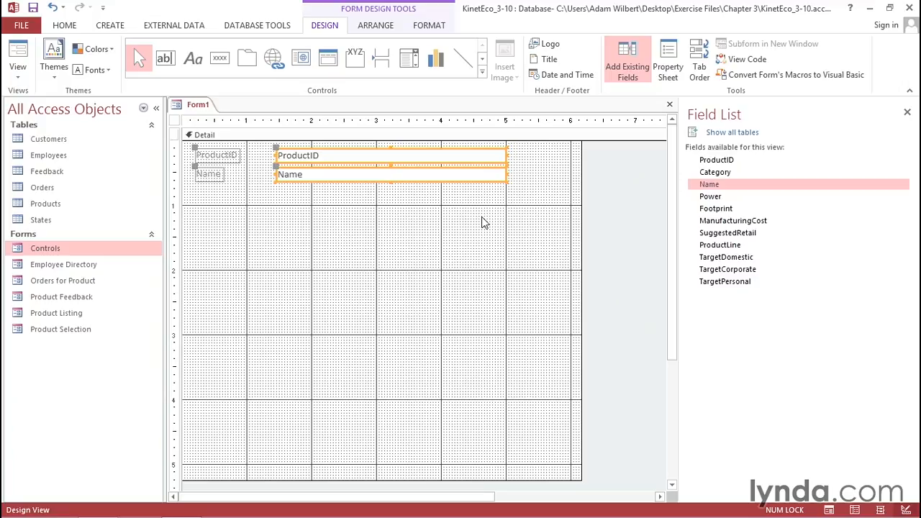
Draw a tab control below the fields, spanning nearly the form's full width, and caption its first page Orders
{"action": "left_click", "coordinate": [247, 61]}
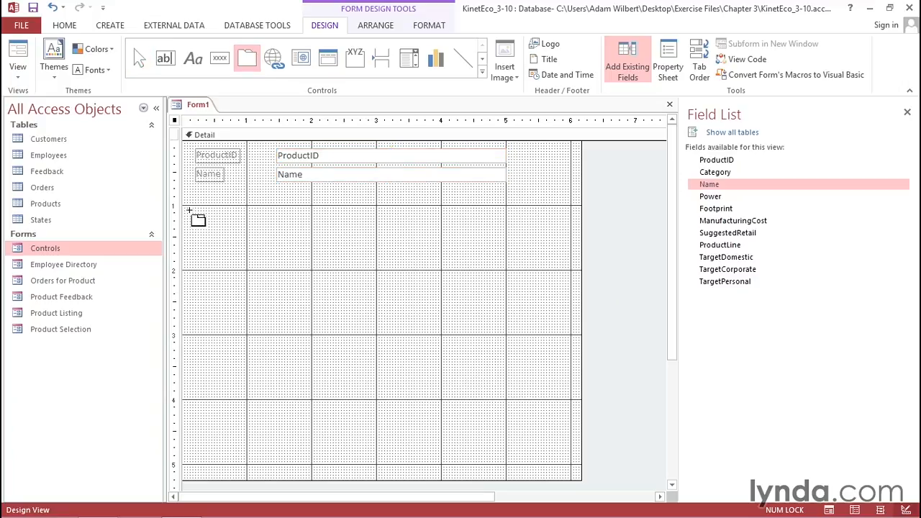
{"action": "left_click_drag", "start_coordinate": [189, 208], "coordinate": [570, 450]}
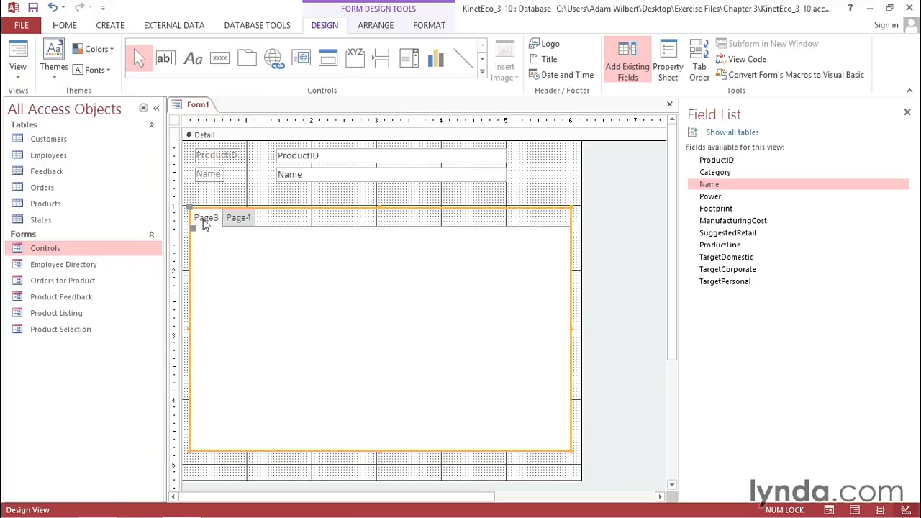
{"action": "left_click", "coordinate": [205, 220]}
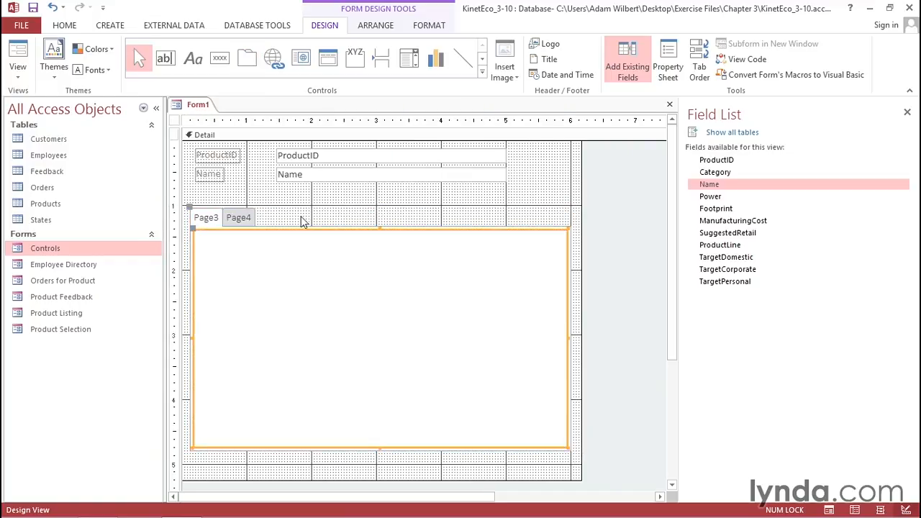
{"action": "left_click", "coordinate": [666, 76]}
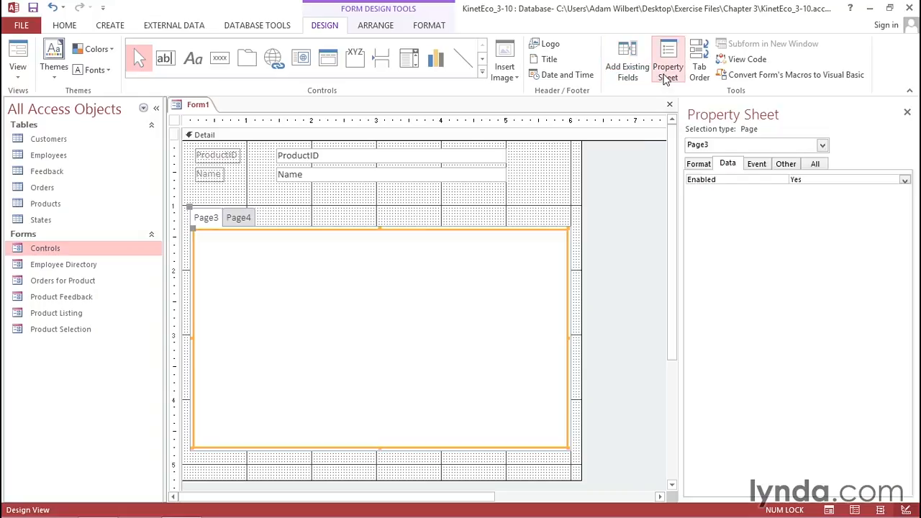
{"action": "left_click", "coordinate": [701, 166]}
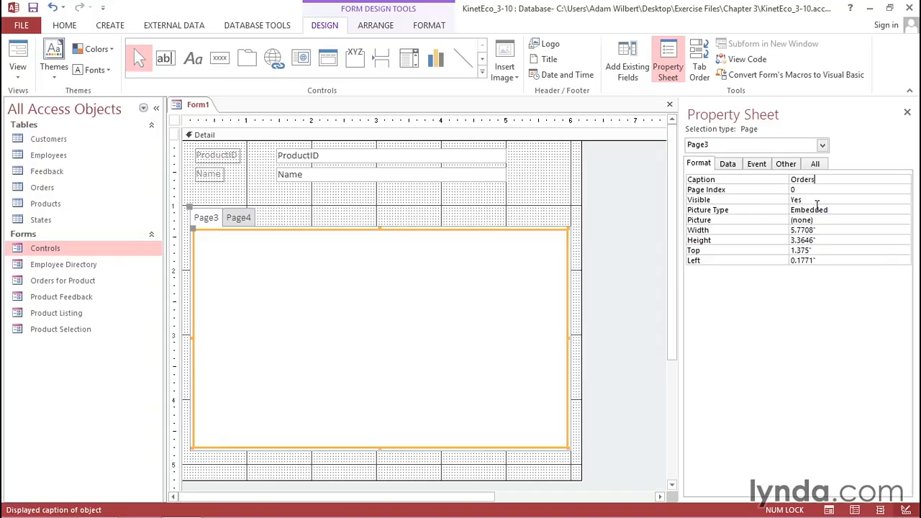
{"action": "type", "text": "Orders"}
{"action": "key", "text": "Return"}
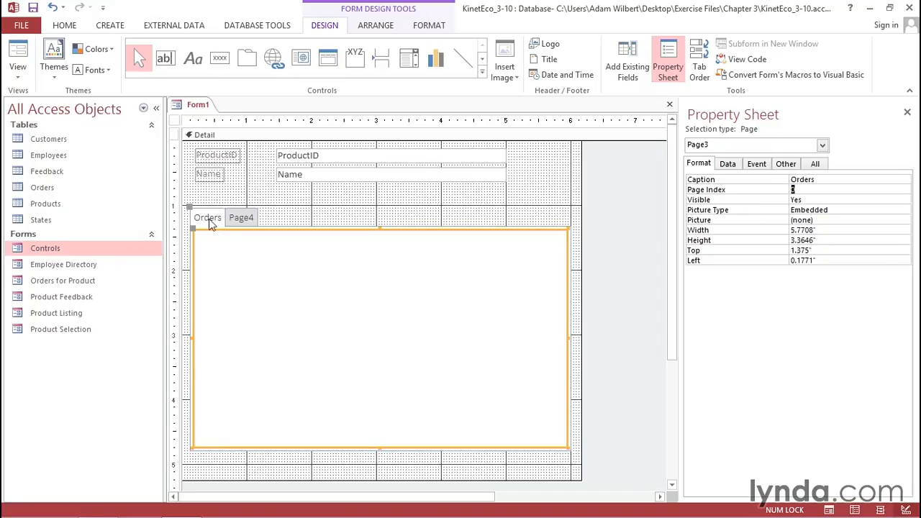
Set the caption of the tab control's second page to Feedback
{"action": "left_click", "coordinate": [246, 216]}
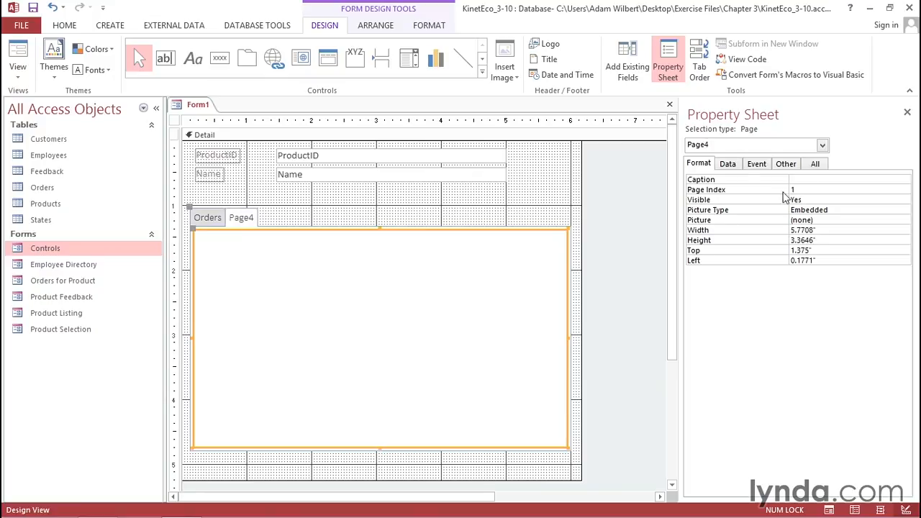
{"action": "left_click", "coordinate": [805, 180]}
{"action": "type", "text": "Feedback"}
{"action": "key", "text": "Return"}
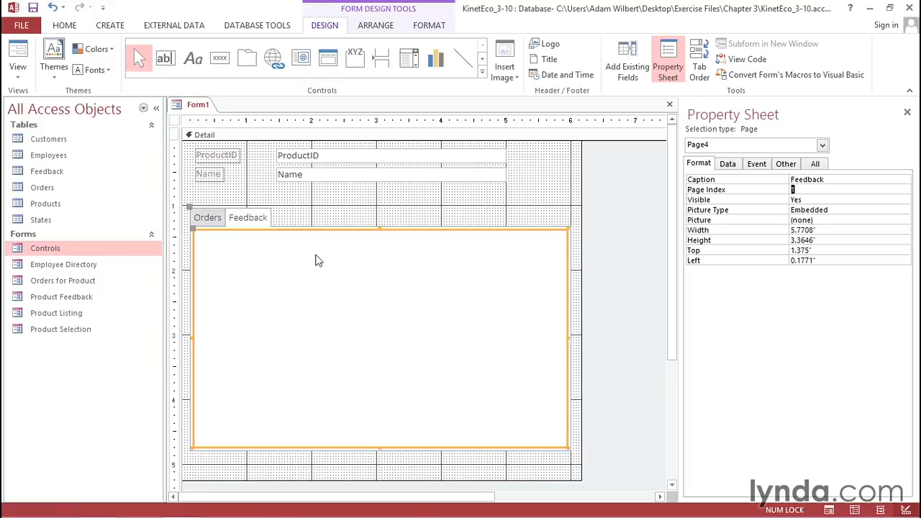
{"action": "left_click", "coordinate": [206, 219]}
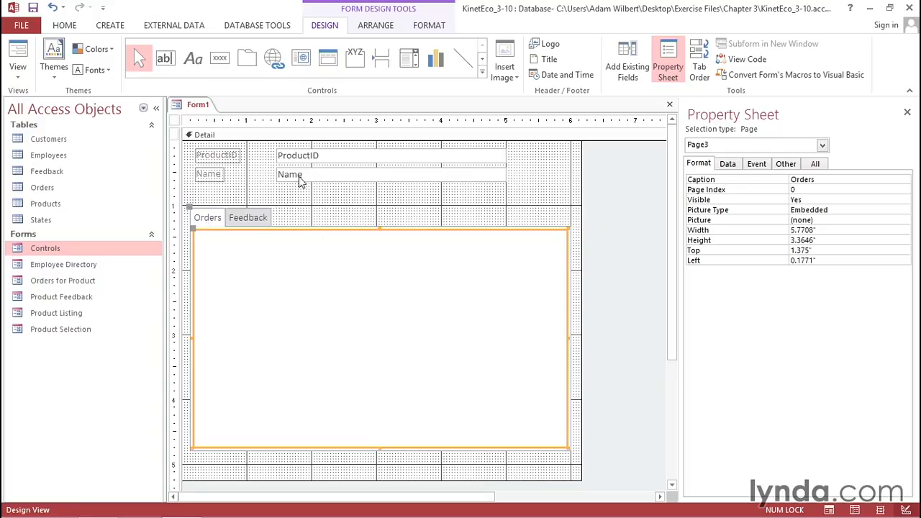
{"action": "left_click", "coordinate": [247, 220]}
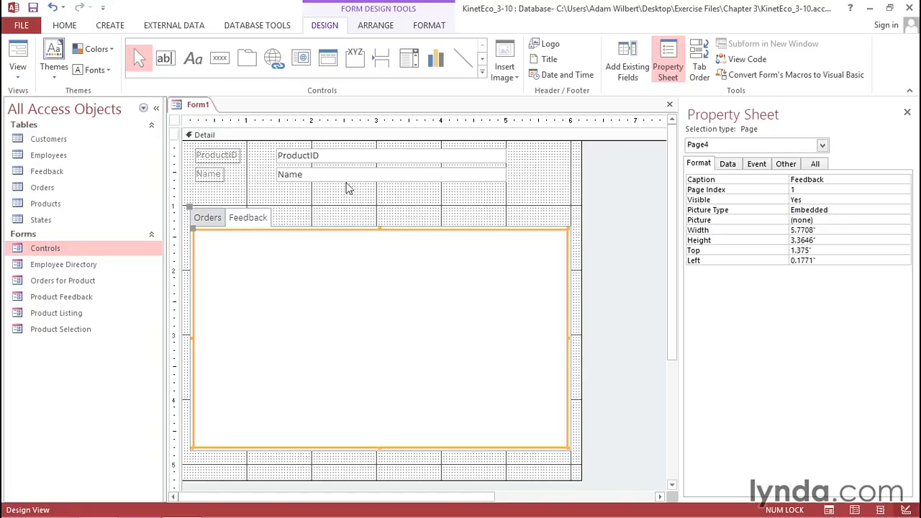
Place a subform on the Orders page near its upper-left corner and base it on existing tables and queries
{"action": "left_click", "coordinate": [206, 222]}
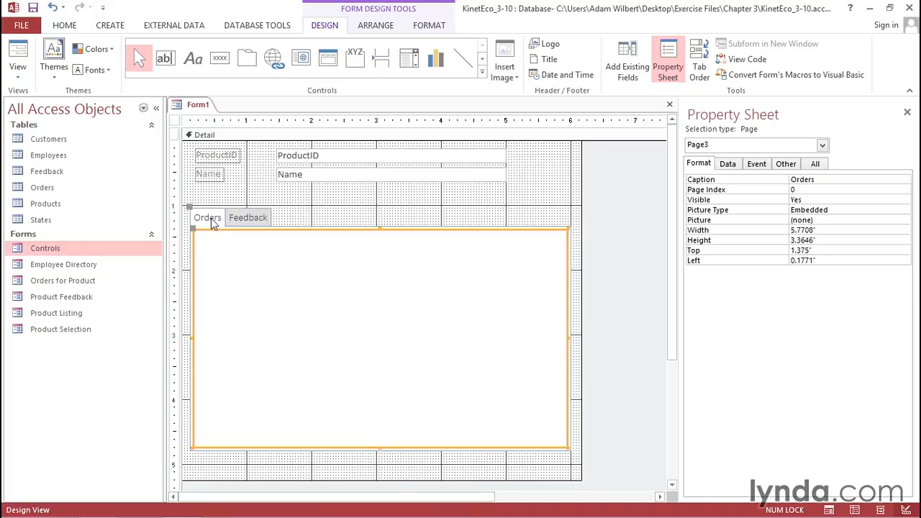
{"action": "left_click", "coordinate": [482, 65]}
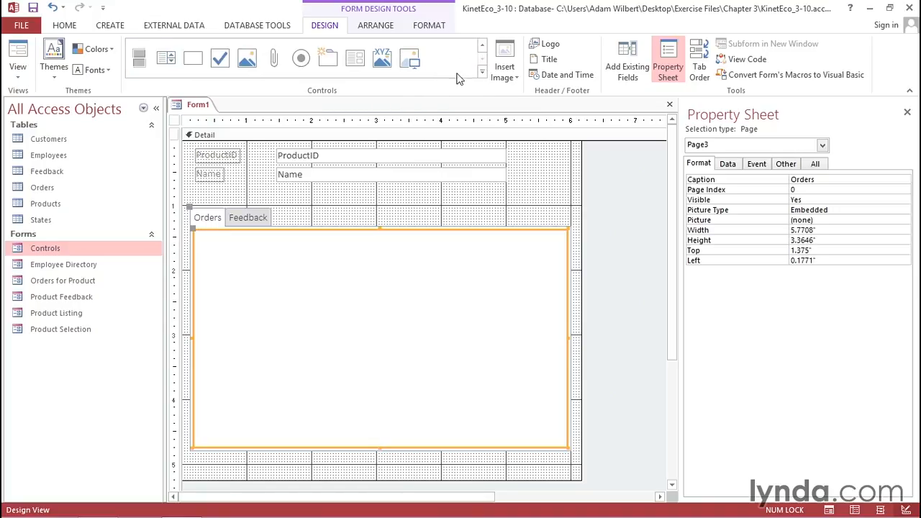
{"action": "left_click", "coordinate": [360, 65]}
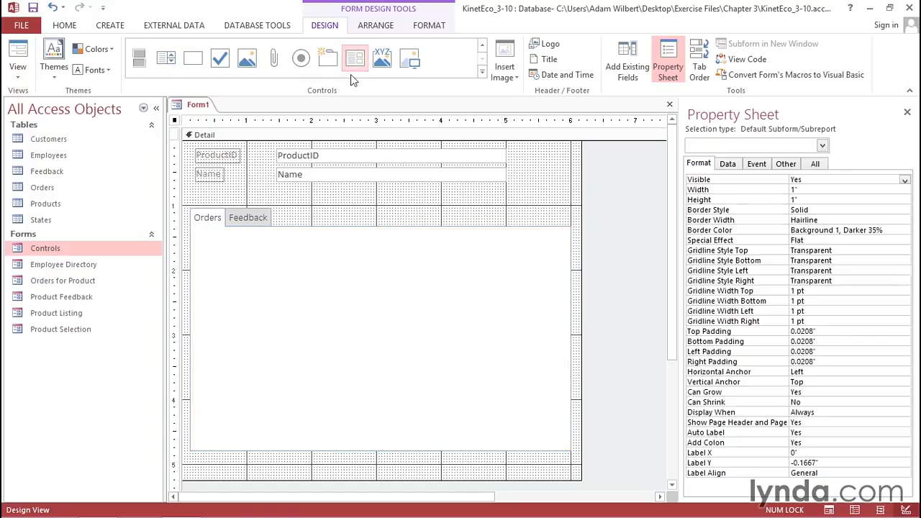
{"action": "left_click", "coordinate": [203, 241]}
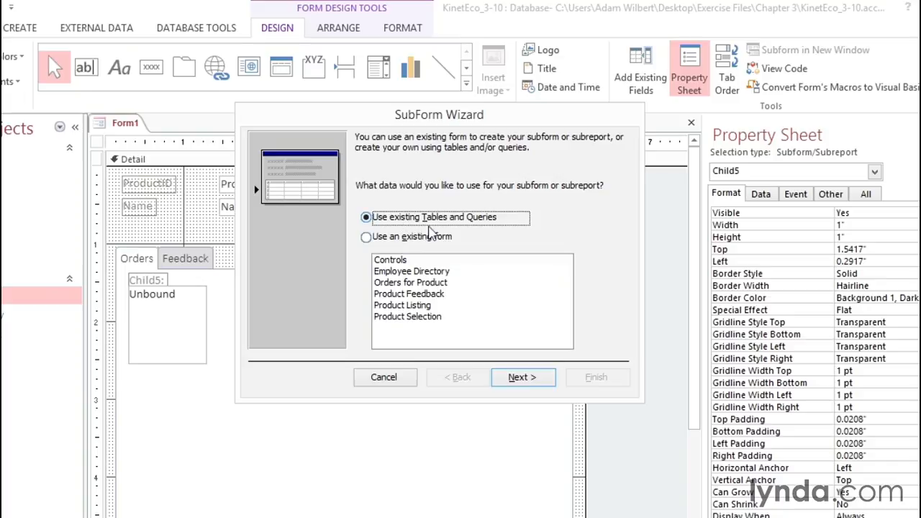
{"action": "left_click", "coordinate": [524, 385]}
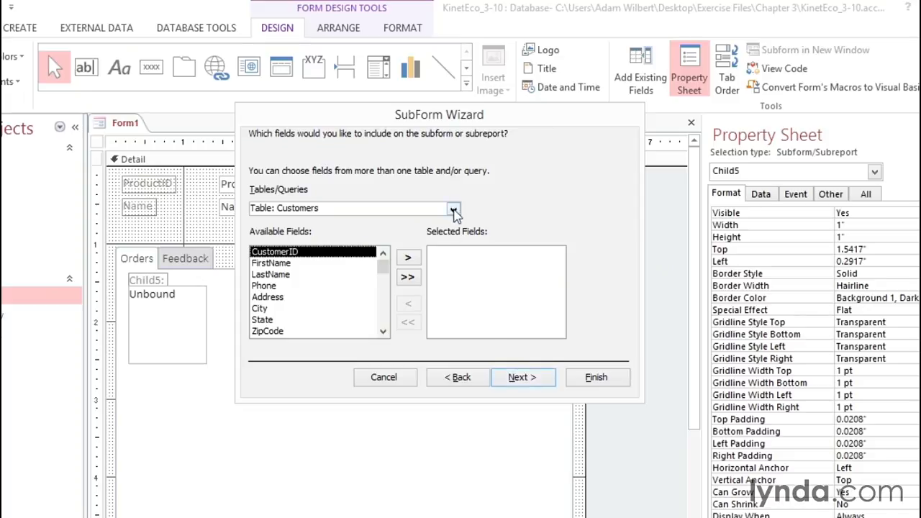
Include the OrderID, OrderDate and ProductID fields from the Orders table in the subform
{"action": "left_click", "coordinate": [453, 210]}
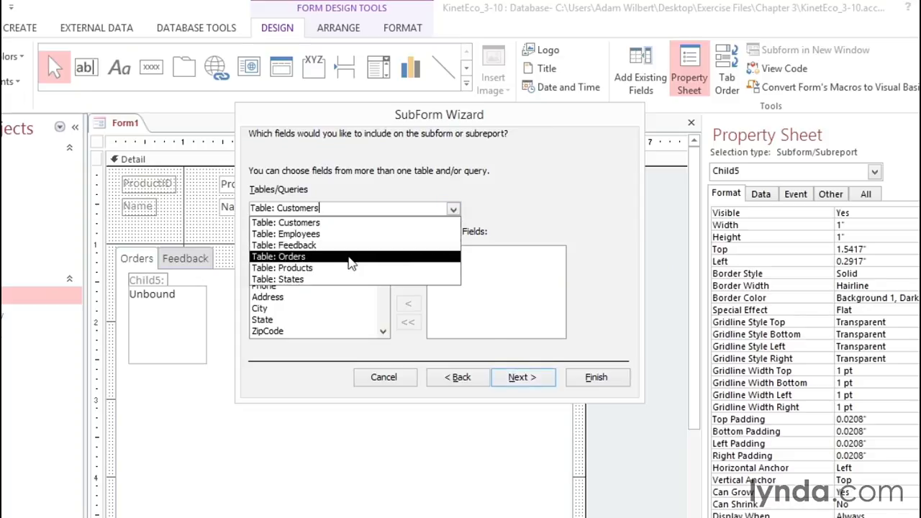
{"action": "left_click", "coordinate": [351, 257]}
{"action": "left_click", "coordinate": [408, 259]}
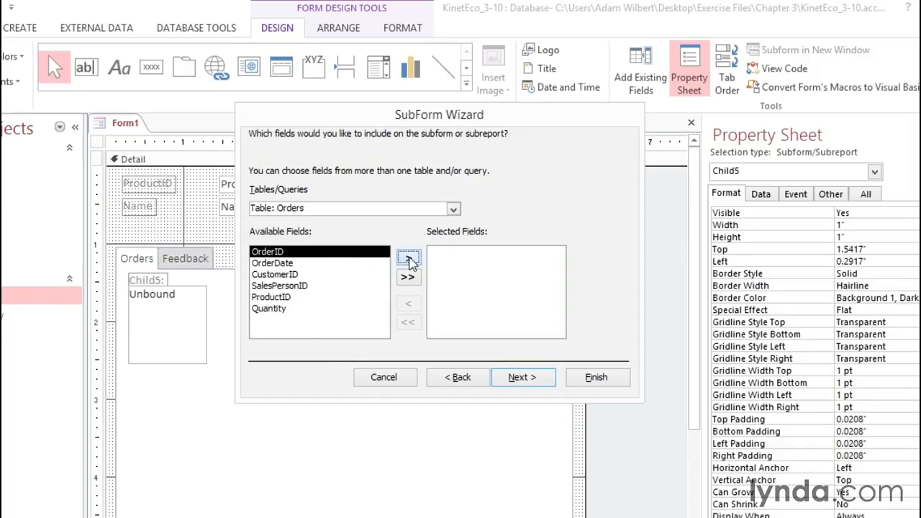
{"action": "left_click", "coordinate": [408, 260]}
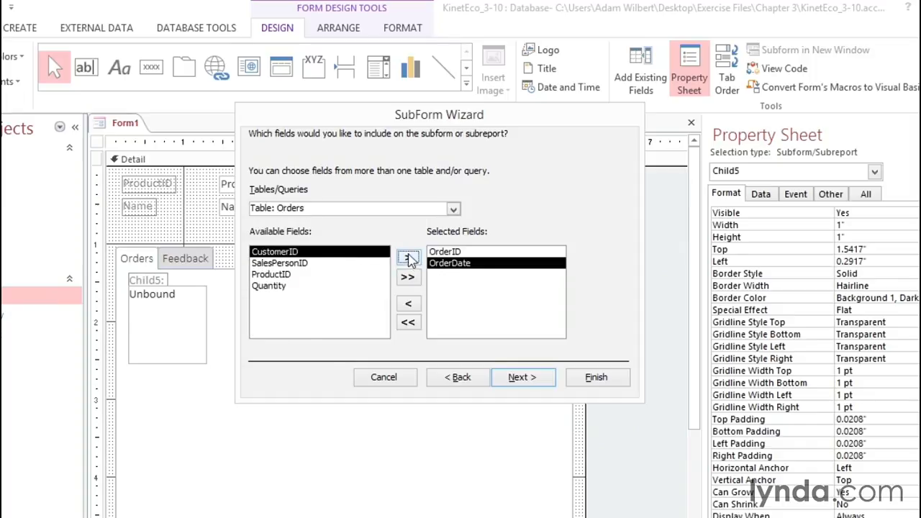
{"action": "left_click", "coordinate": [278, 275]}
{"action": "left_click", "coordinate": [408, 259]}
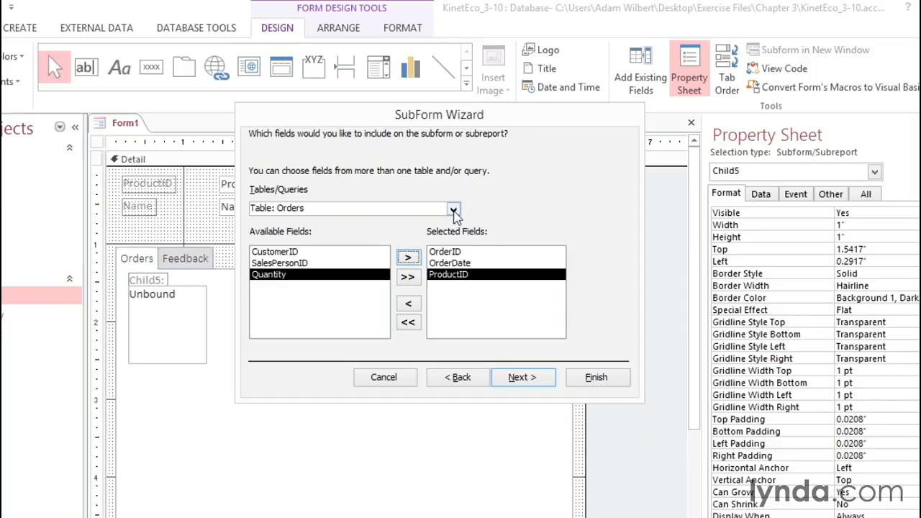
Include the FirstName and LastName fields from the Customers table in the subform
{"action": "left_click", "coordinate": [454, 210]}
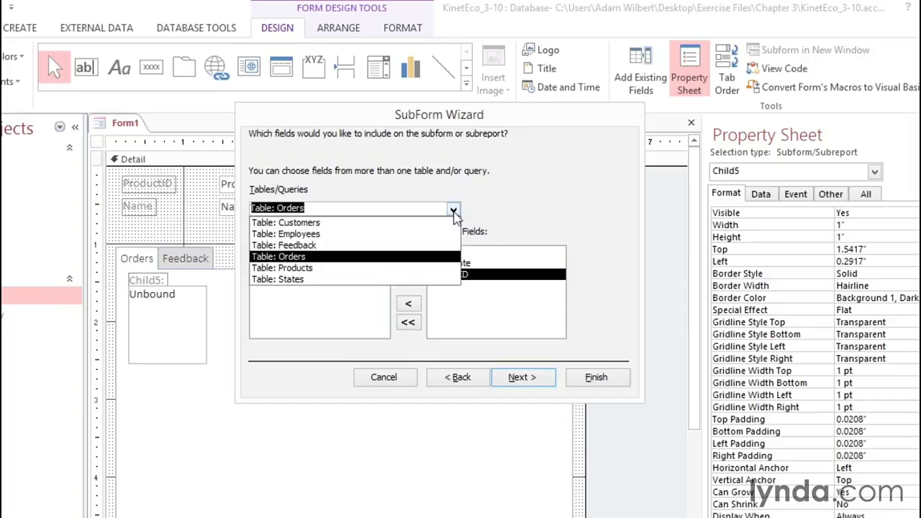
{"action": "left_click", "coordinate": [333, 225]}
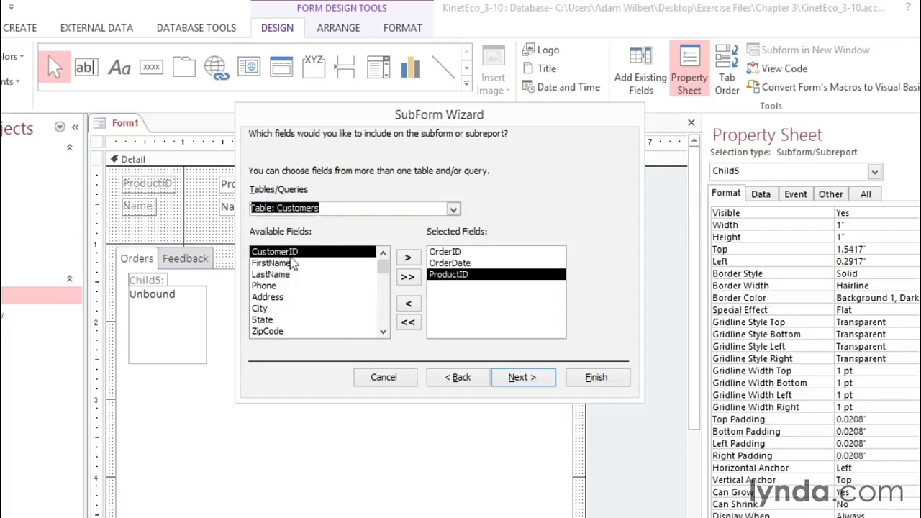
{"action": "left_click", "coordinate": [284, 264]}
{"action": "left_click", "coordinate": [408, 259]}
{"action": "left_click", "coordinate": [409, 259]}
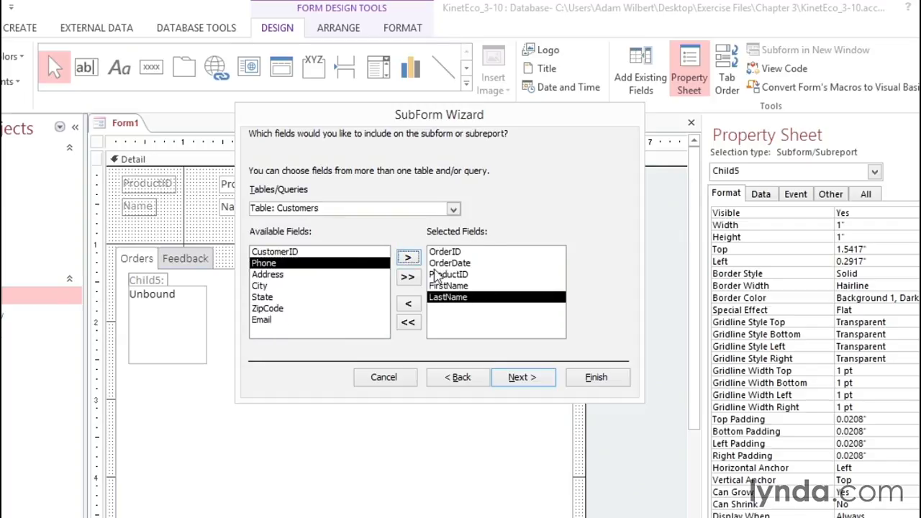
Link the subform to show Orders for each Products record using ProductID, and finish it with the name Orders subform
{"action": "left_click", "coordinate": [521, 383]}
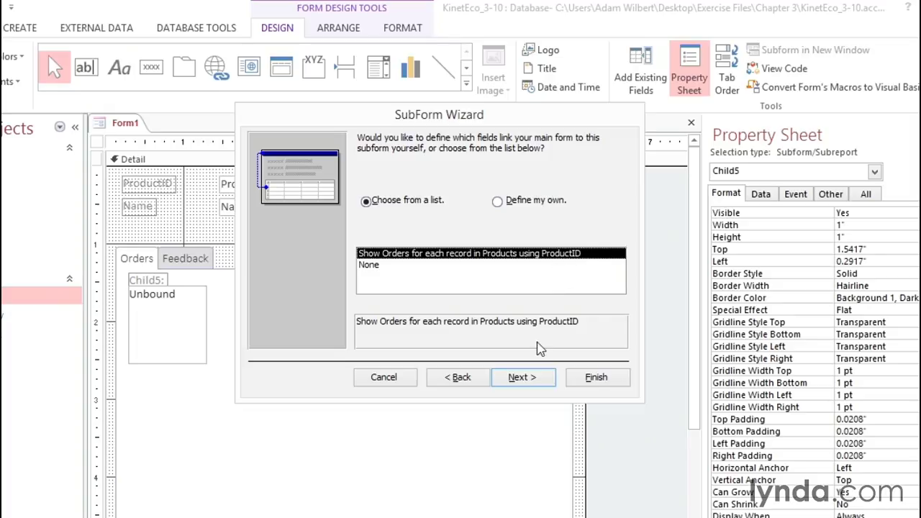
{"action": "left_click", "coordinate": [526, 378]}
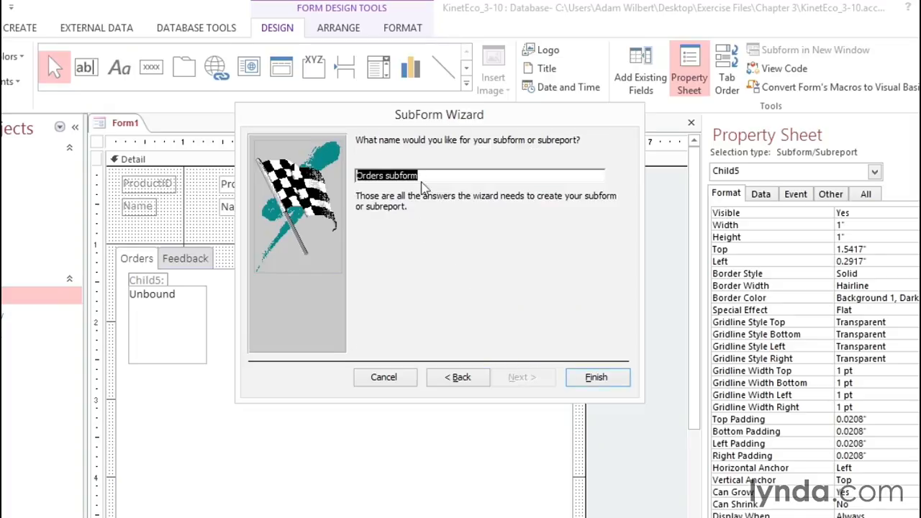
{"action": "left_click", "coordinate": [602, 382]}
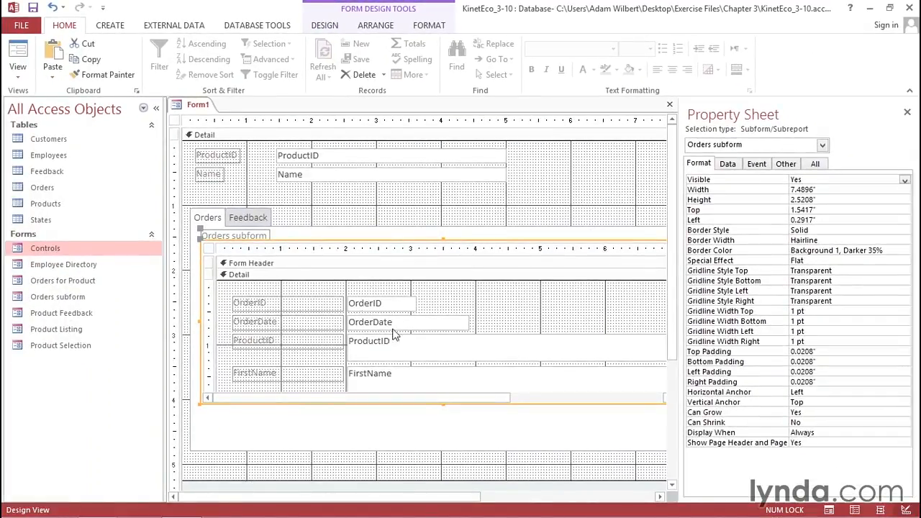
Delete the Orders subform's label, and fit the subform to the Orders page at left 0.2083", top 1.375" and about 3.33" high
{"action": "left_click", "coordinate": [217, 237]}
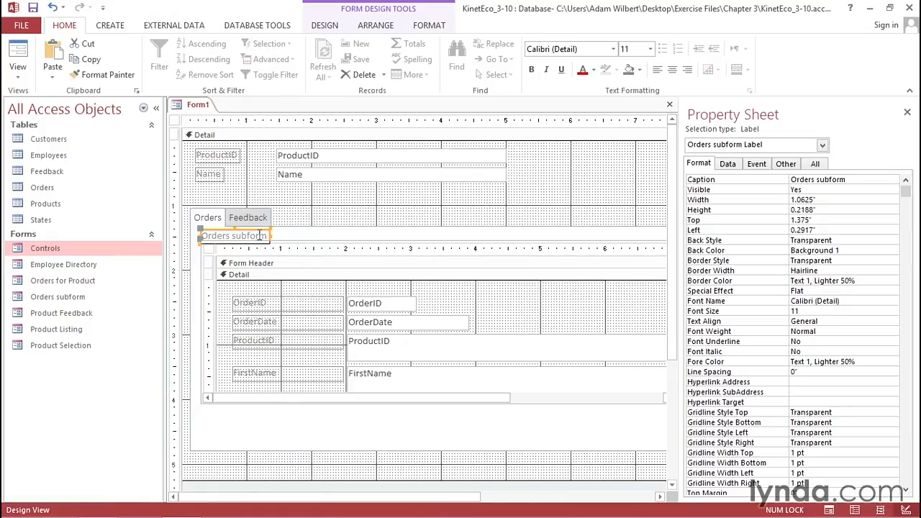
{"action": "key", "text": "Delete"}
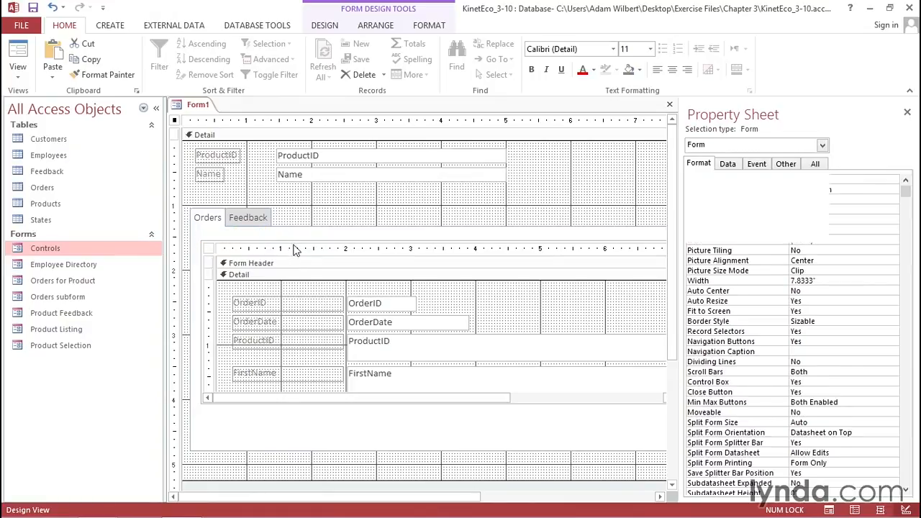
{"action": "left_click", "coordinate": [300, 261]}
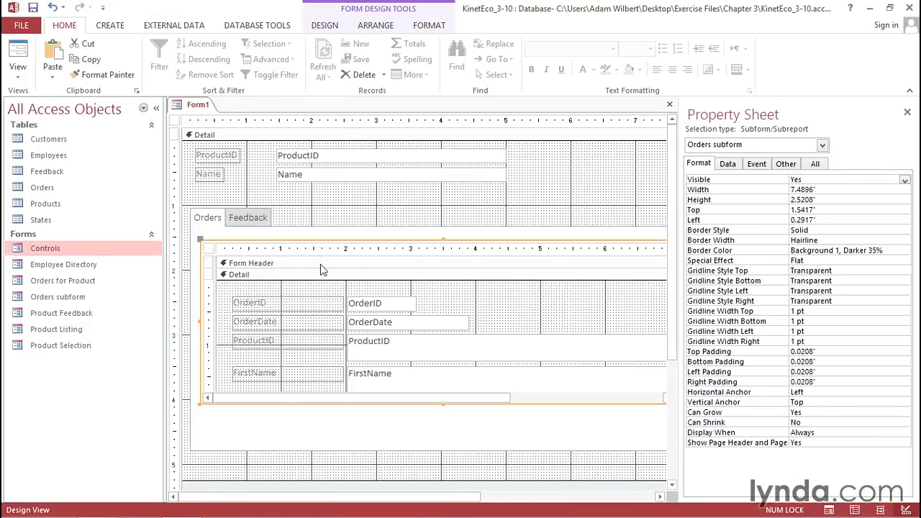
{"action": "key", "text": "Left"}
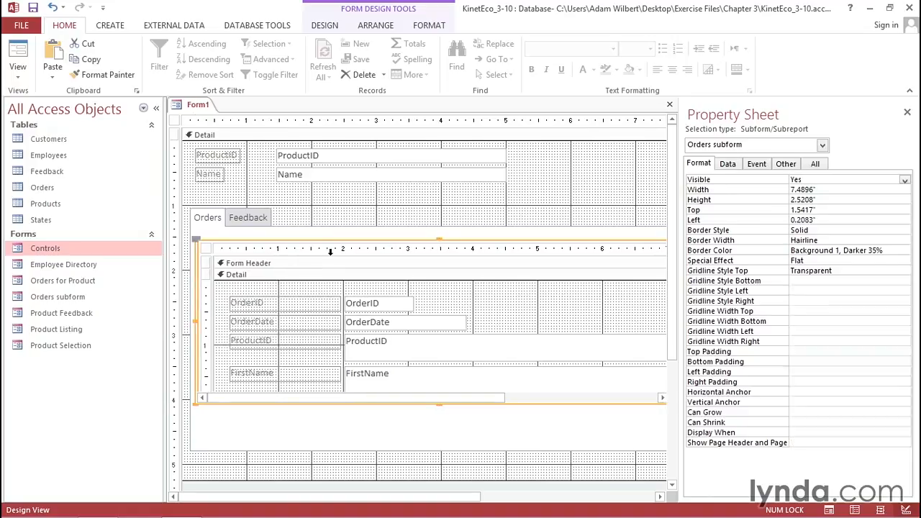
{"action": "key", "text": "Up"}
{"action": "key", "text": "Up"}
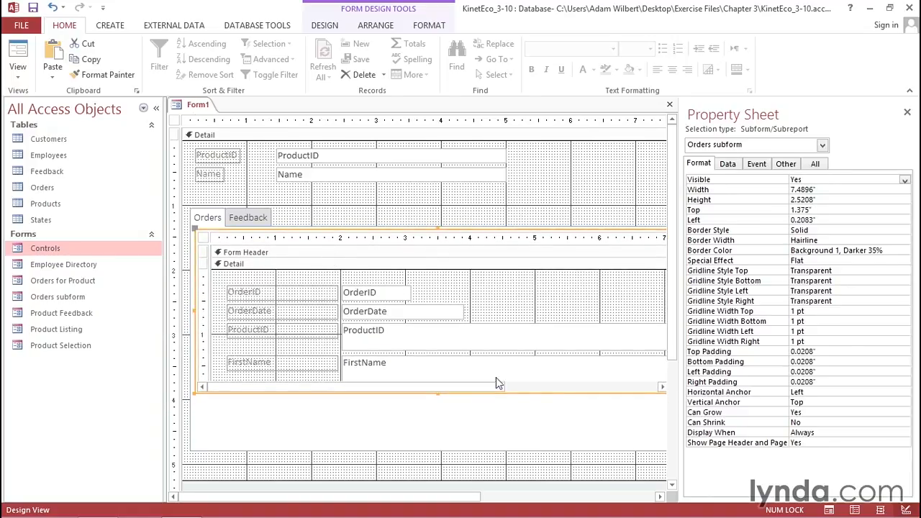
{"action": "left_click_drag", "start_coordinate": [437, 393], "coordinate": [437, 447]}
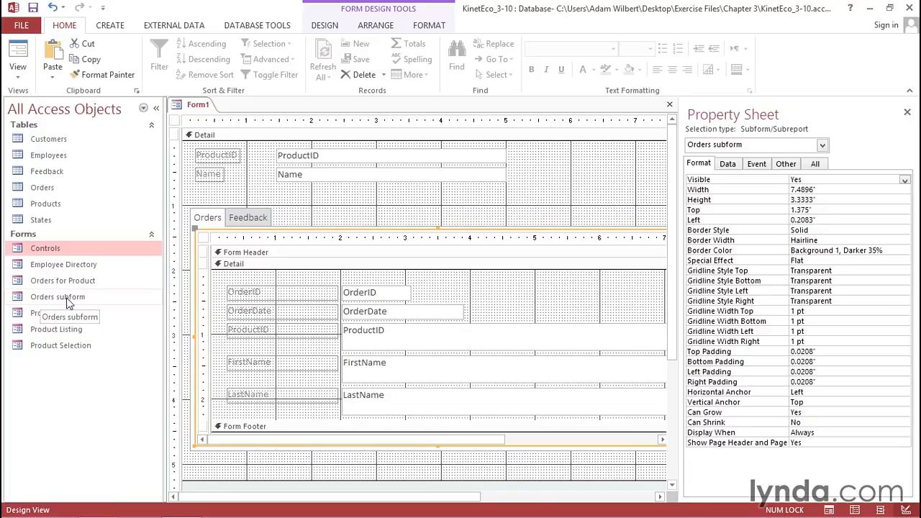
Place a subform on the Feedback page near its upper-left corner and base it on existing tables and queries
{"action": "left_click", "coordinate": [245, 219]}
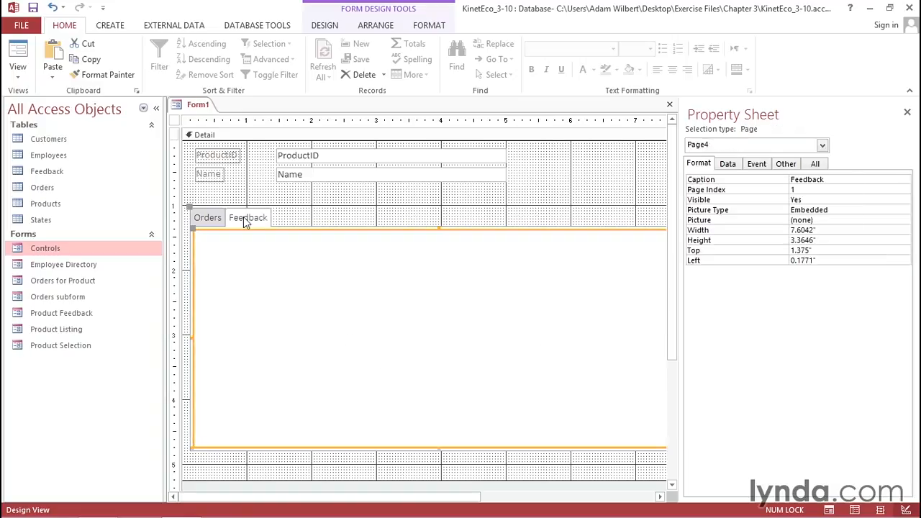
{"action": "left_click", "coordinate": [325, 26]}
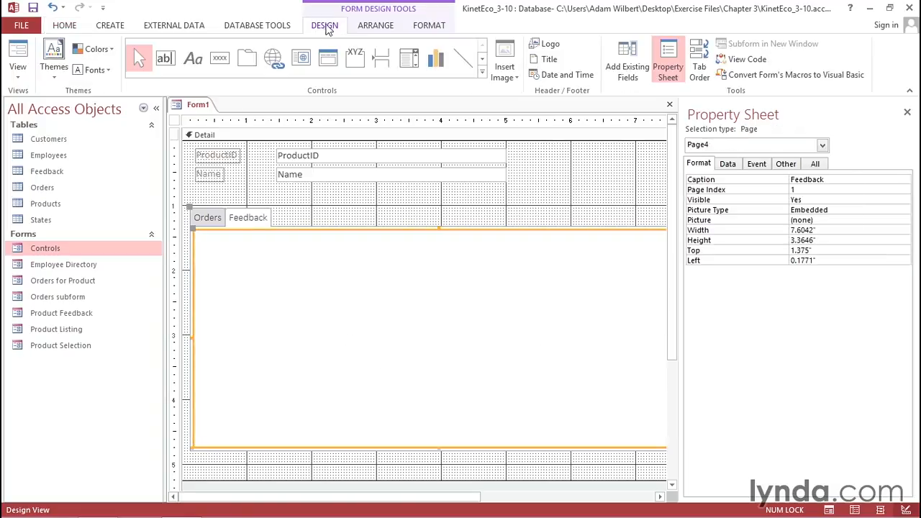
{"action": "left_click", "coordinate": [481, 73]}
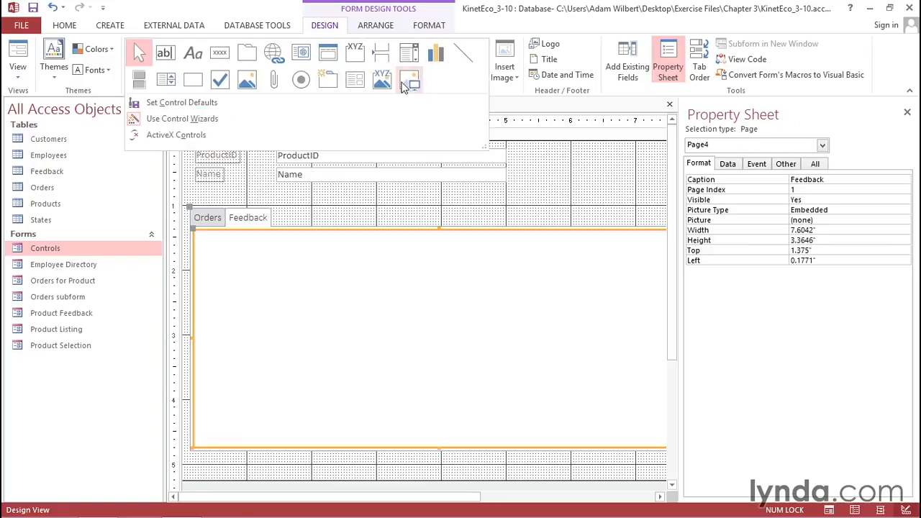
{"action": "left_click", "coordinate": [356, 83]}
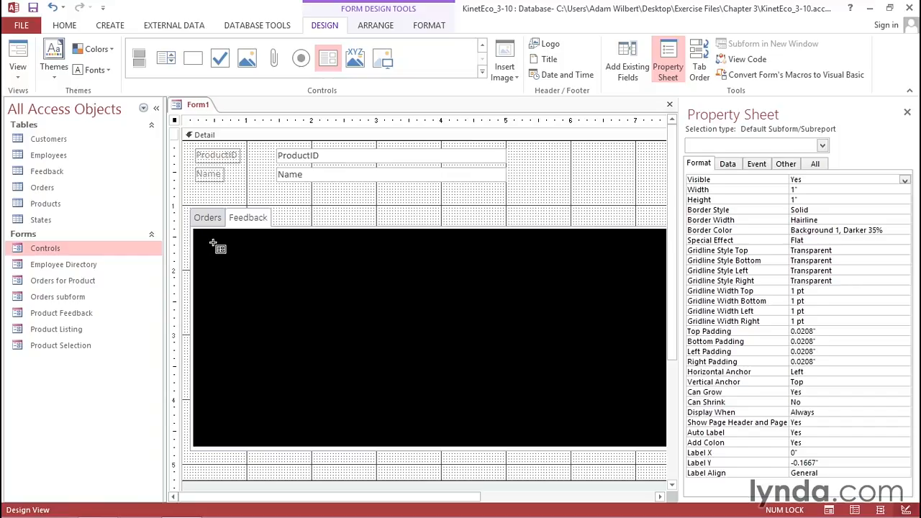
{"action": "left_click", "coordinate": [214, 243]}
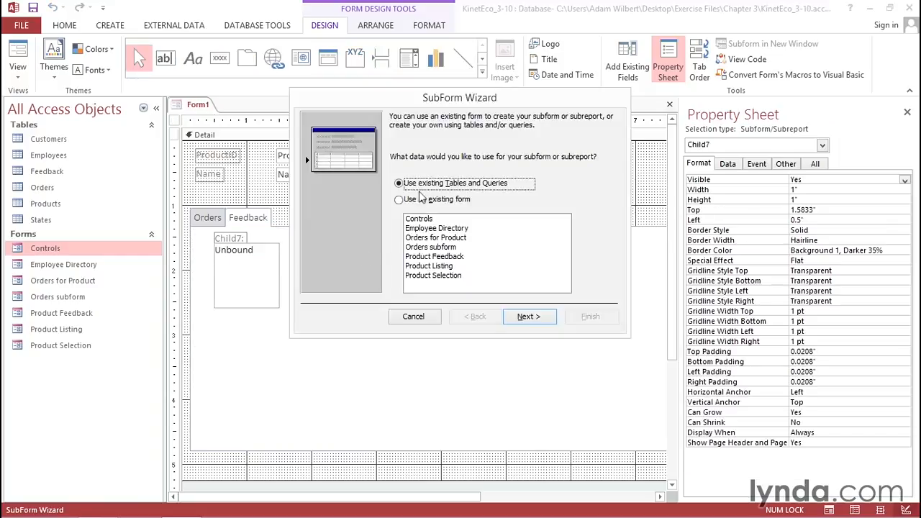
{"action": "left_click", "coordinate": [543, 324]}
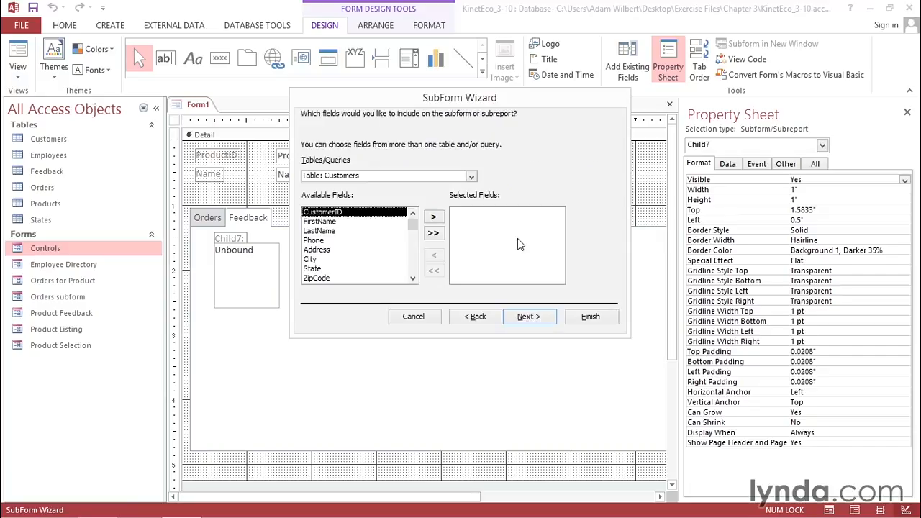
Include all fields from the Feedback table in the subform
{"action": "left_click", "coordinate": [472, 177]}
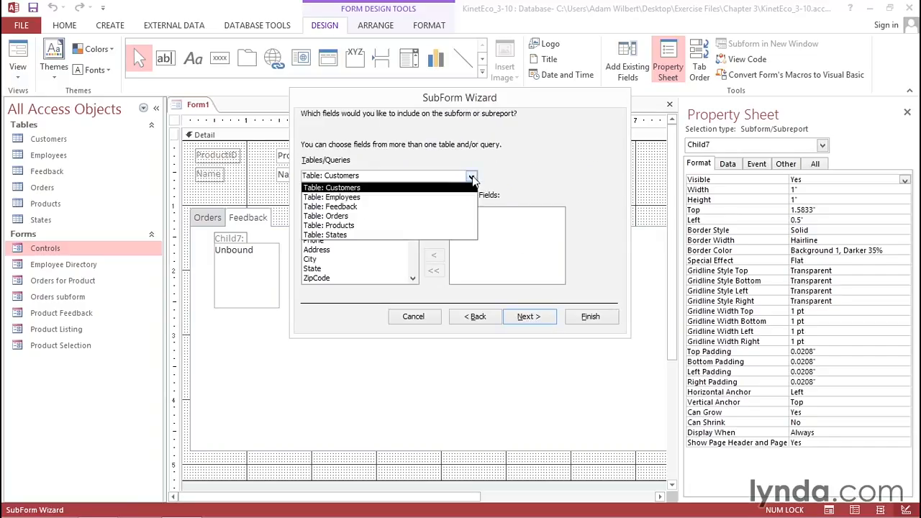
{"action": "left_click", "coordinate": [349, 207]}
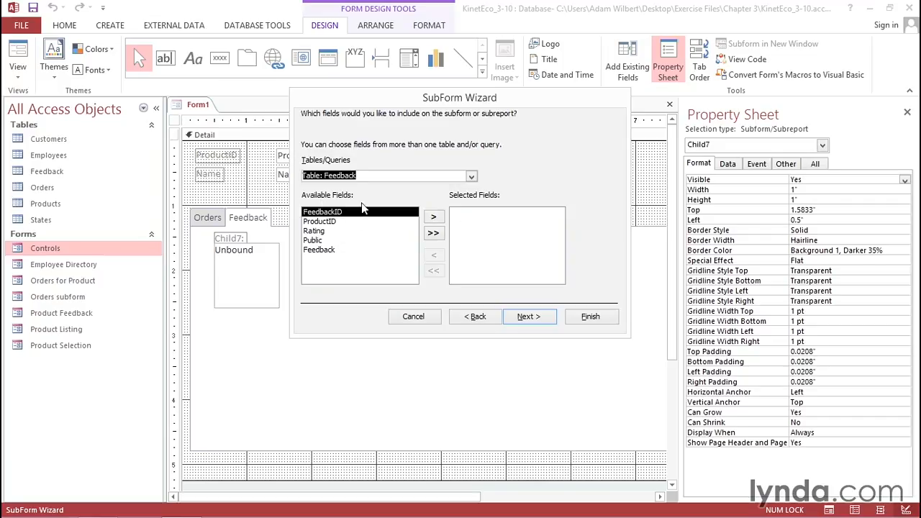
{"action": "left_click", "coordinate": [433, 234]}
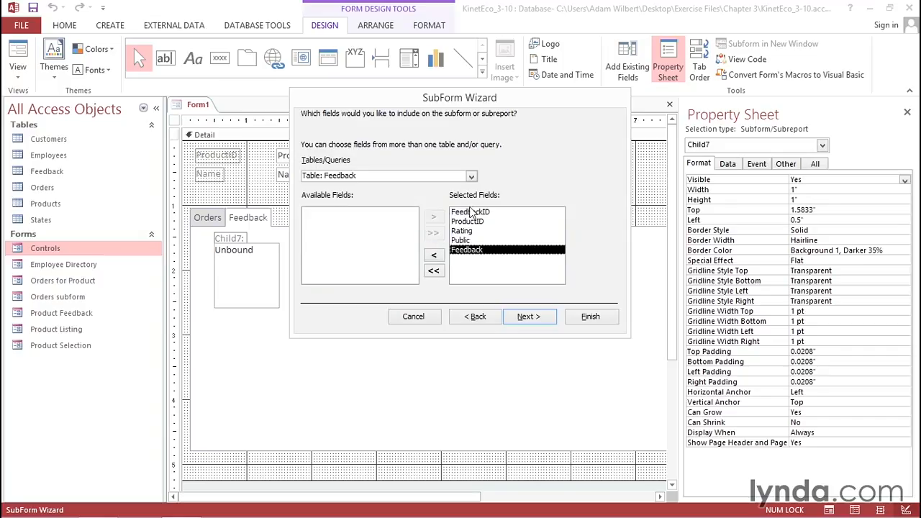
Link the subform to show Feedback for each Products record using ProductID, and finish it with the name Feedback subform
{"action": "left_click", "coordinate": [527, 317]}
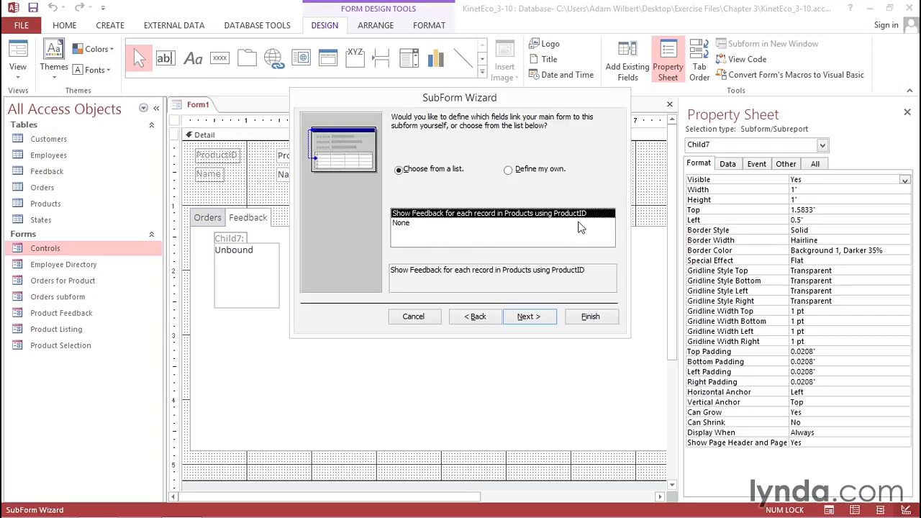
{"action": "left_click", "coordinate": [537, 318]}
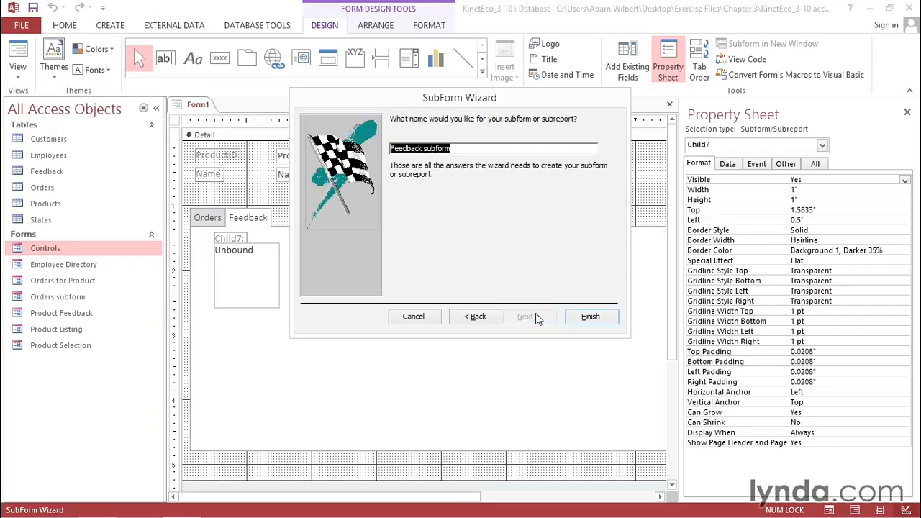
{"action": "left_click", "coordinate": [582, 323]}
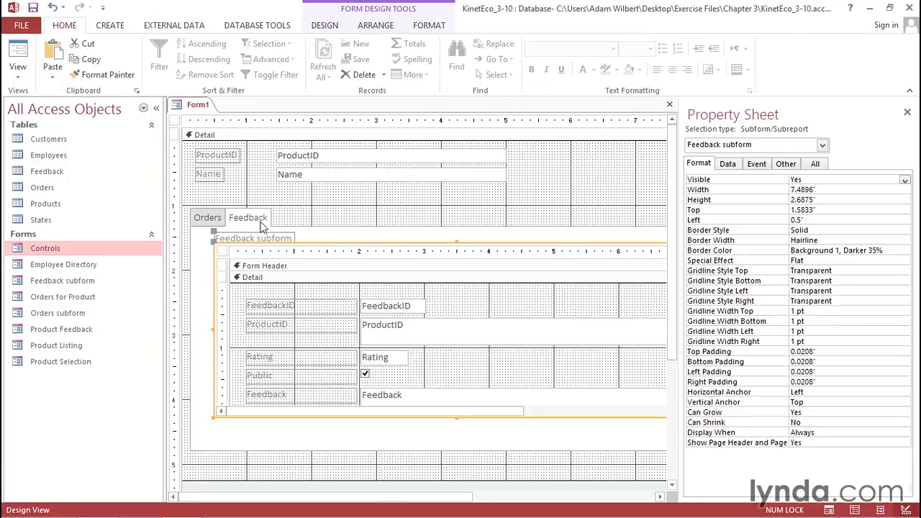
Delete the Feedback subform's label, and fit the subform to the Feedback page at left 0.2083", top 1.4167" and about 3.29" high
{"action": "left_click", "coordinate": [244, 239]}
{"action": "key", "text": "Delete"}
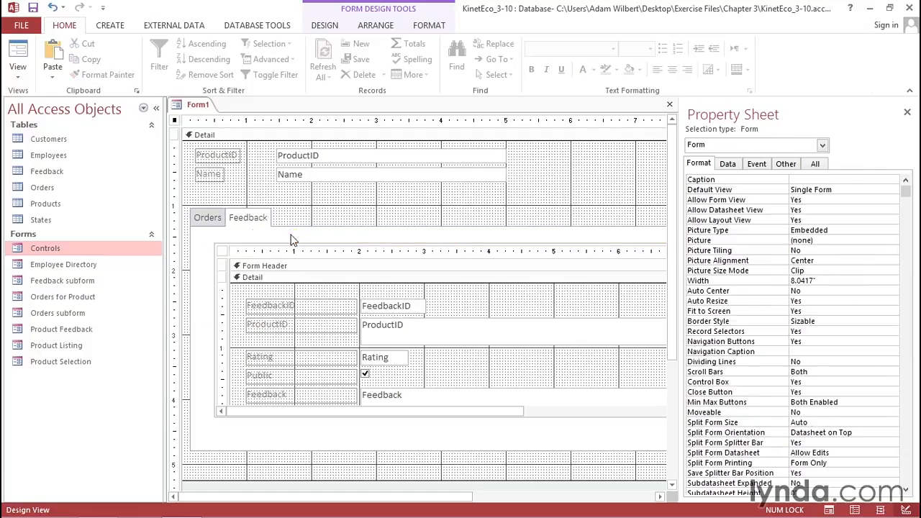
{"action": "left_click", "coordinate": [291, 249]}
{"action": "key", "text": "Left"}
{"action": "key", "text": "Left"}
{"action": "key", "text": "Left"}
{"action": "key", "text": "Left"}
{"action": "key", "text": "Left"}
{"action": "key", "text": "Left"}
{"action": "key", "text": "Left"}
{"action": "key", "text": "Up"}
{"action": "key", "text": "Up"}
{"action": "key", "text": "Up"}
{"action": "key", "text": "Up"}
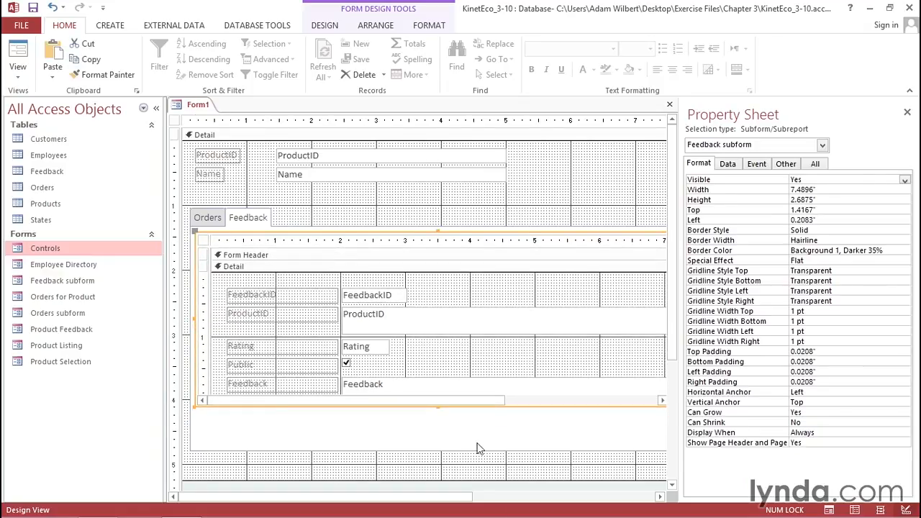
{"action": "left_click_drag", "start_coordinate": [437, 408], "coordinate": [437, 445]}
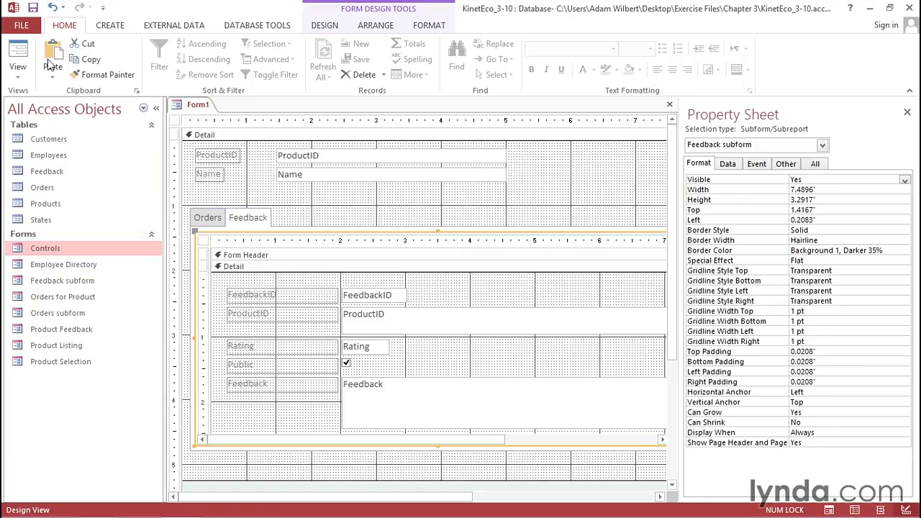
Show the form in Form View and advance through the product records to the sixth one, K-Eco 180
{"action": "left_click", "coordinate": [18, 51]}
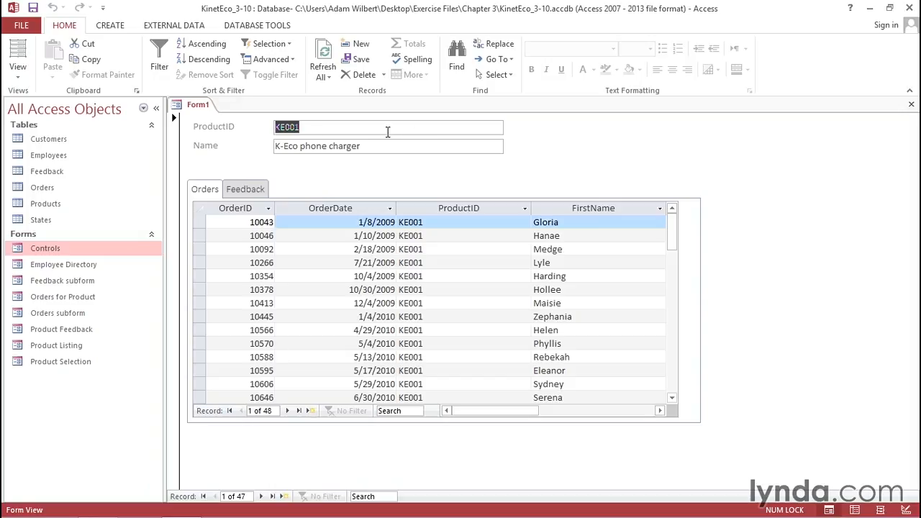
{"action": "left_click", "coordinate": [260, 496]}
{"action": "left_click", "coordinate": [260, 496]}
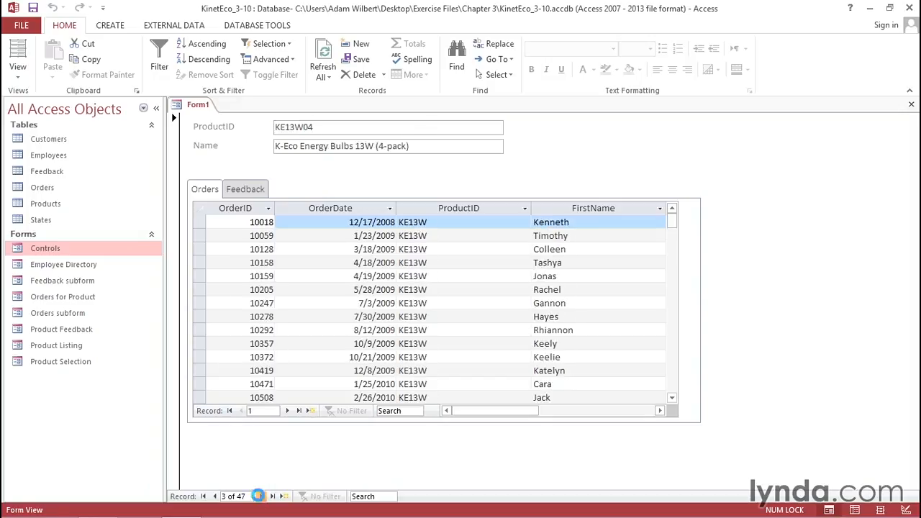
{"action": "left_click", "coordinate": [259, 496]}
{"action": "left_click", "coordinate": [259, 496]}
{"action": "left_click", "coordinate": [259, 496]}
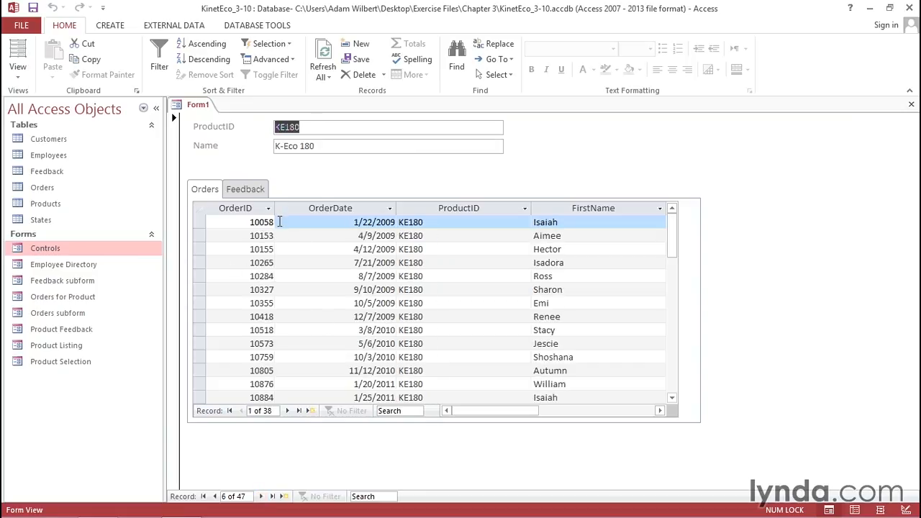
Step through the K-Eco 180 orders in the subform to the ninth record, and advance the main form to the next product
{"action": "left_click", "coordinate": [287, 410]}
{"action": "left_click", "coordinate": [287, 411]}
{"action": "left_click", "coordinate": [288, 410]}
{"action": "left_click", "coordinate": [287, 410]}
{"action": "left_click", "coordinate": [287, 411]}
{"action": "left_click", "coordinate": [287, 410]}
{"action": "left_click", "coordinate": [287, 410]}
{"action": "left_click", "coordinate": [287, 411]}
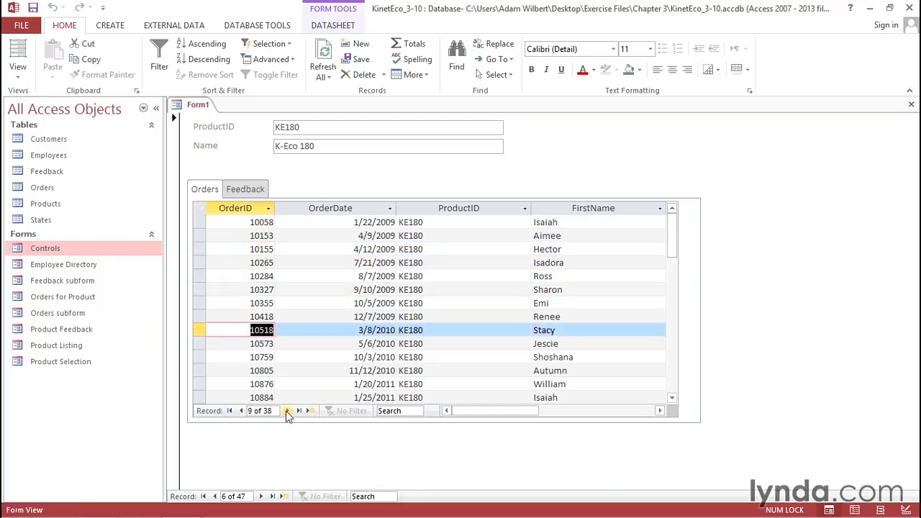
{"action": "left_click", "coordinate": [261, 497]}
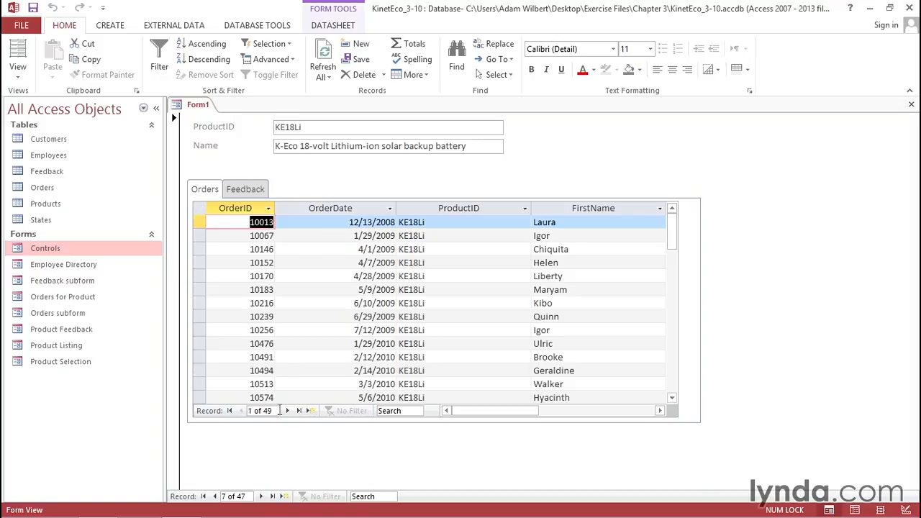
Show the Feedback page and advance through the product records to record 17, K-Eco 250x, to examine its feedback
{"action": "left_click", "coordinate": [245, 190]}
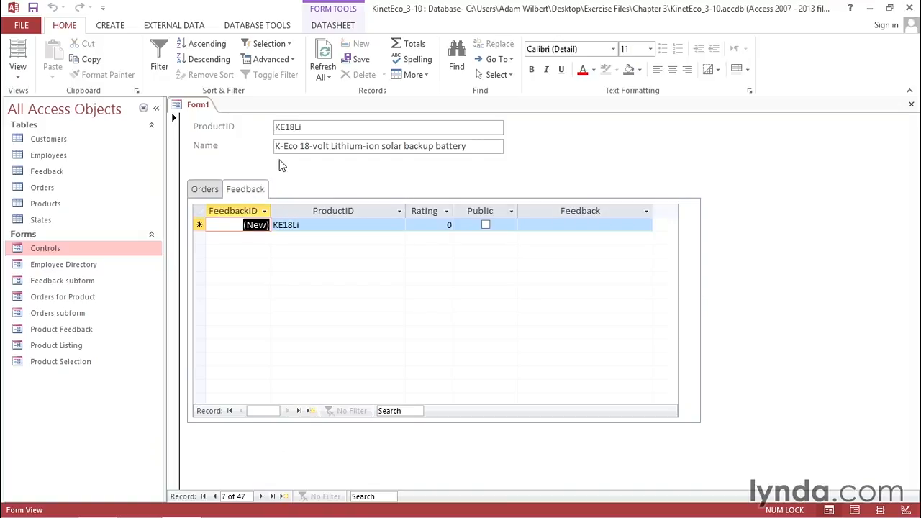
{"action": "left_click", "coordinate": [261, 497]}
{"action": "left_click", "coordinate": [261, 497]}
{"action": "left_click", "coordinate": [262, 497]}
{"action": "left_click", "coordinate": [262, 497]}
{"action": "left_click", "coordinate": [261, 497]}
{"action": "left_click", "coordinate": [261, 496]}
{"action": "left_click", "coordinate": [261, 496]}
{"action": "left_click", "coordinate": [262, 496]}
{"action": "left_click", "coordinate": [261, 497]}
{"action": "left_click", "coordinate": [261, 497]}
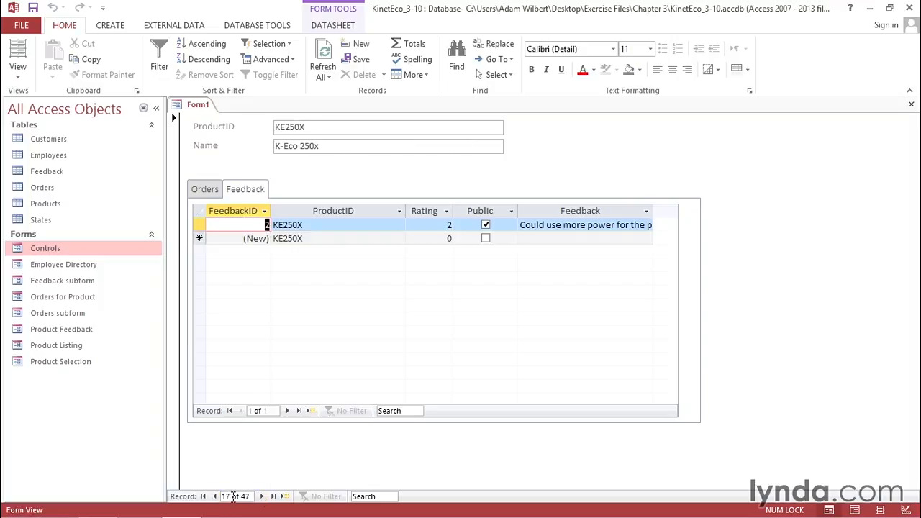